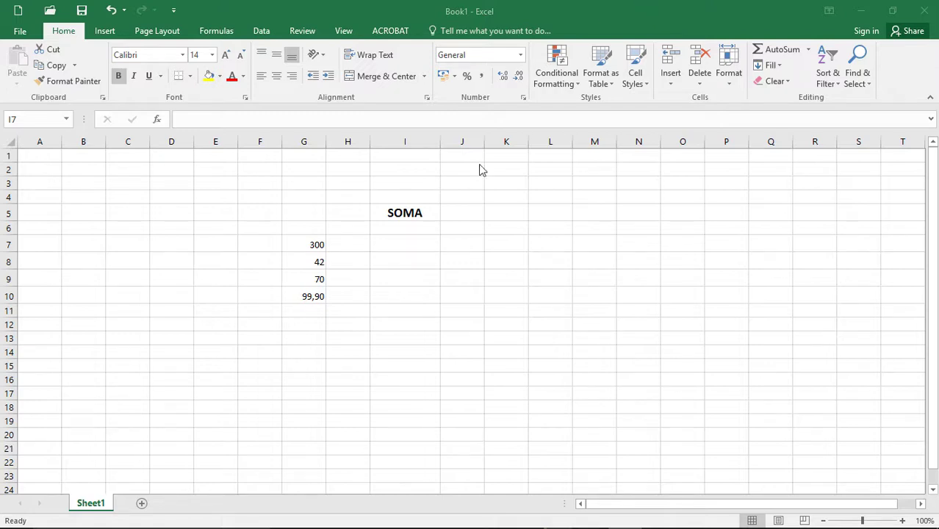
Start an AutoSum in cell I7, which proposes the range G7:H7
{"action": "left_click", "coordinate": [403, 250]}
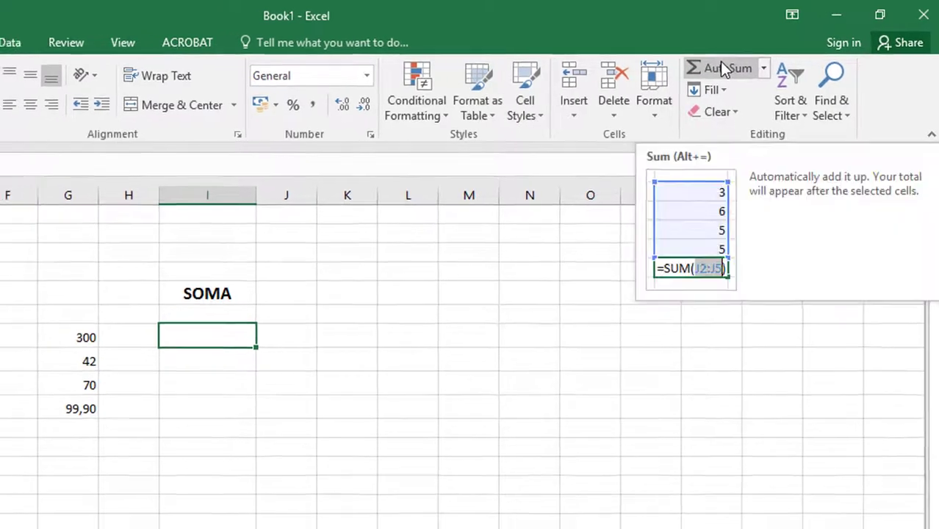
{"action": "left_click", "coordinate": [723, 68]}
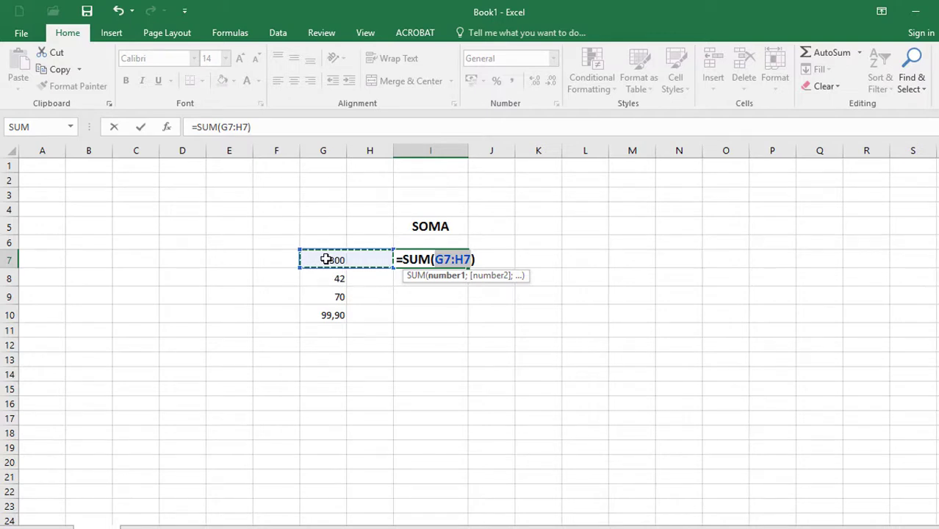
Change the I7 sum range to G7:G10 and confirm it, giving 511,9
{"action": "left_click_drag", "start_coordinate": [326, 260], "coordinate": [324, 315]}
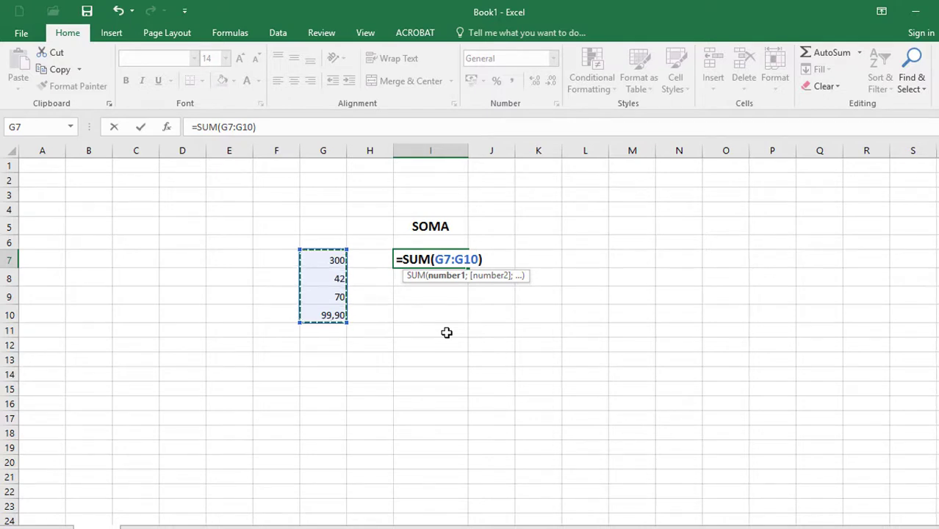
{"action": "key", "text": "Return"}
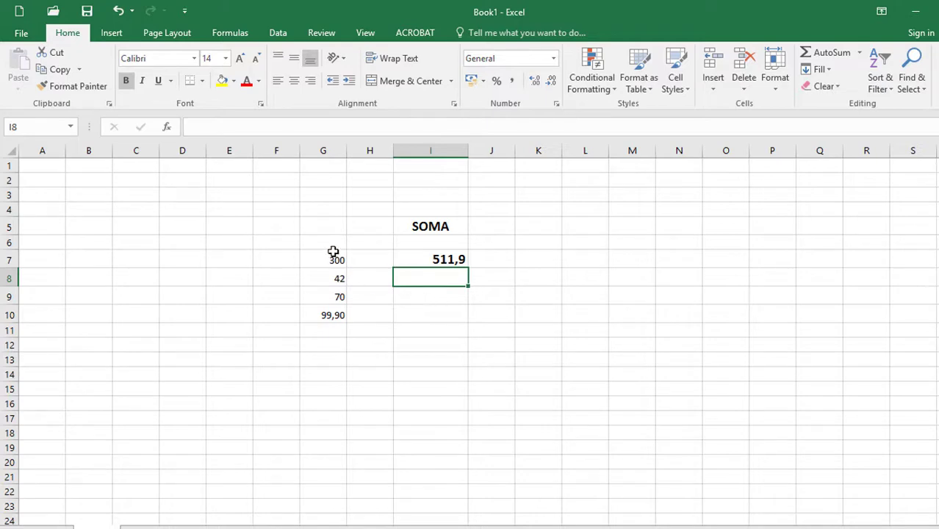
{"action": "left_click_drag", "start_coordinate": [333, 255], "coordinate": [335, 310]}
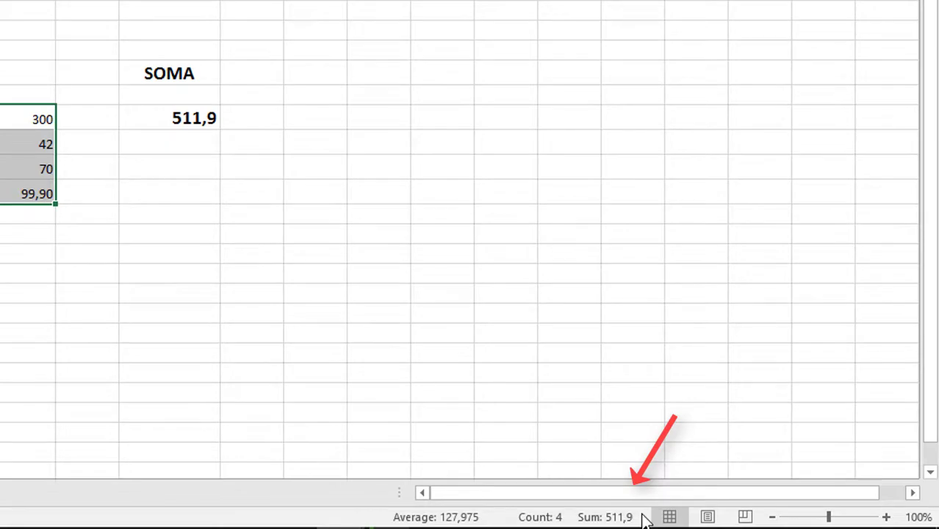
{"action": "left_click", "coordinate": [197, 140]}
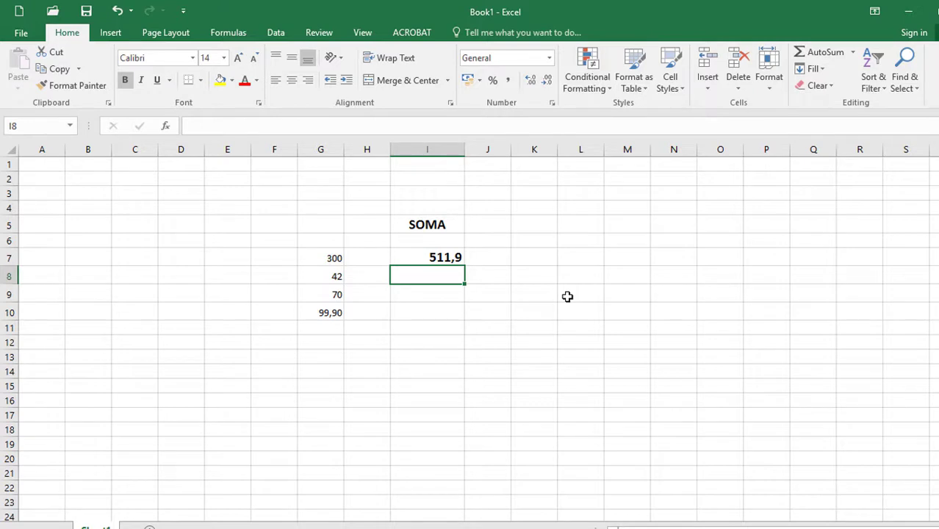
Begin typing =SUM( in cell I8, correcting the mistyped SOMA function name
{"action": "type", "text": "="}
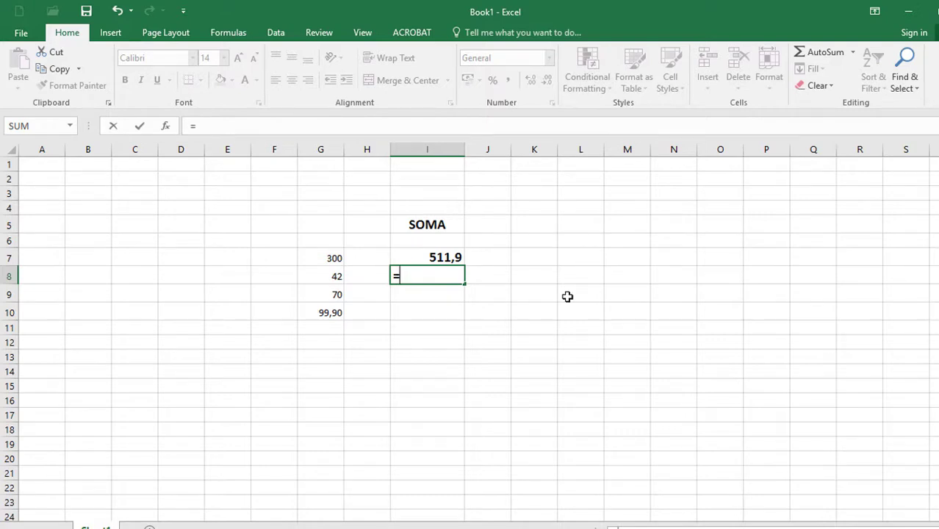
{"action": "type", "text": "su"}
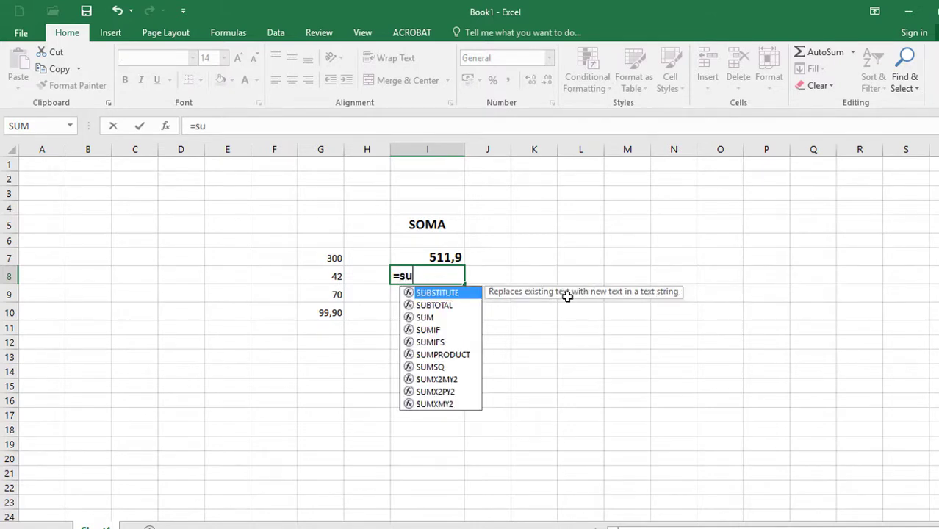
{"action": "type", "text": "M"}
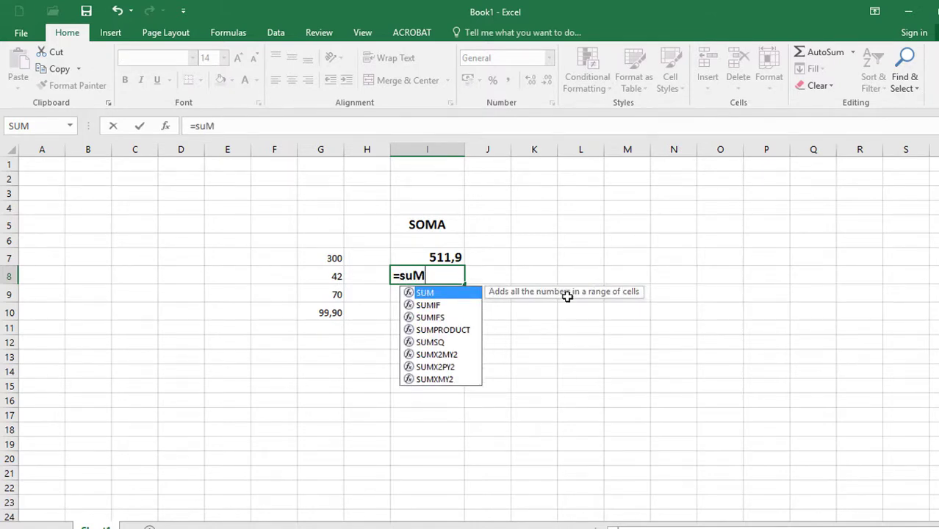
{"action": "key", "text": "BackSpace"}
{"action": "key", "text": "BackSpace"}
{"action": "key", "text": "BackSpace"}
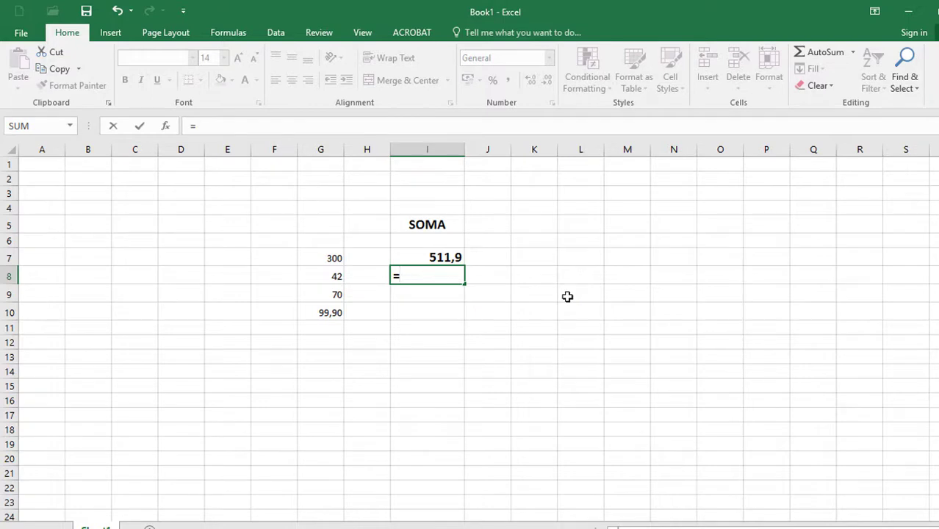
{"action": "type", "text": "SOMA"}
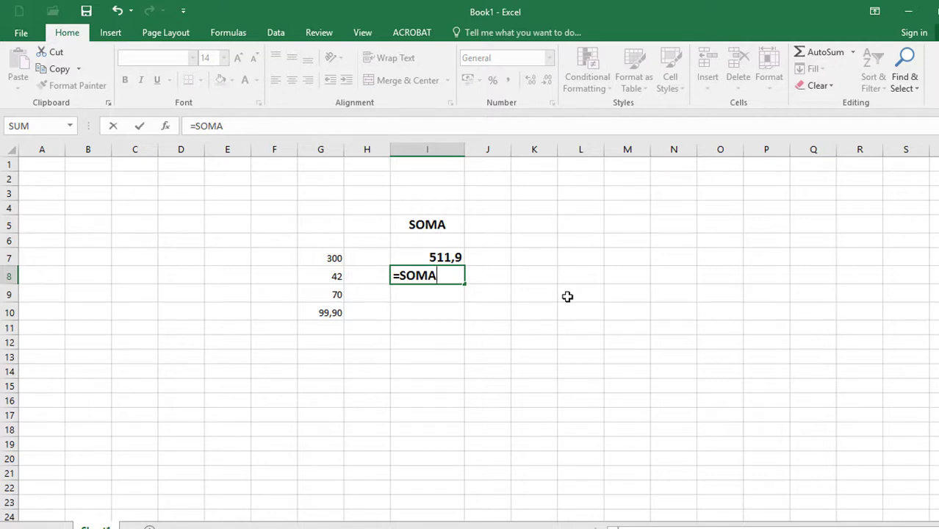
{"action": "key", "text": "BackSpace"}
{"action": "key", "text": "BackSpace"}
{"action": "key", "text": "BackSpace"}
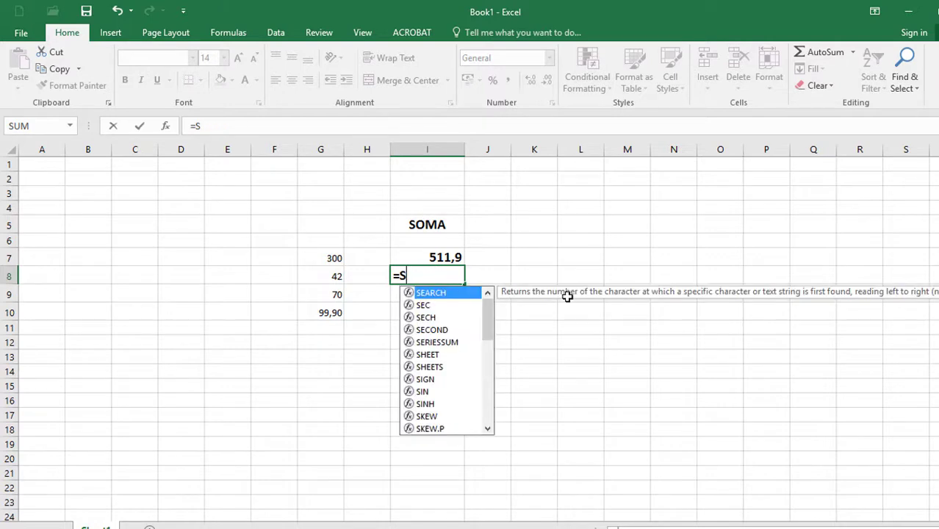
{"action": "type", "text": "UM"}
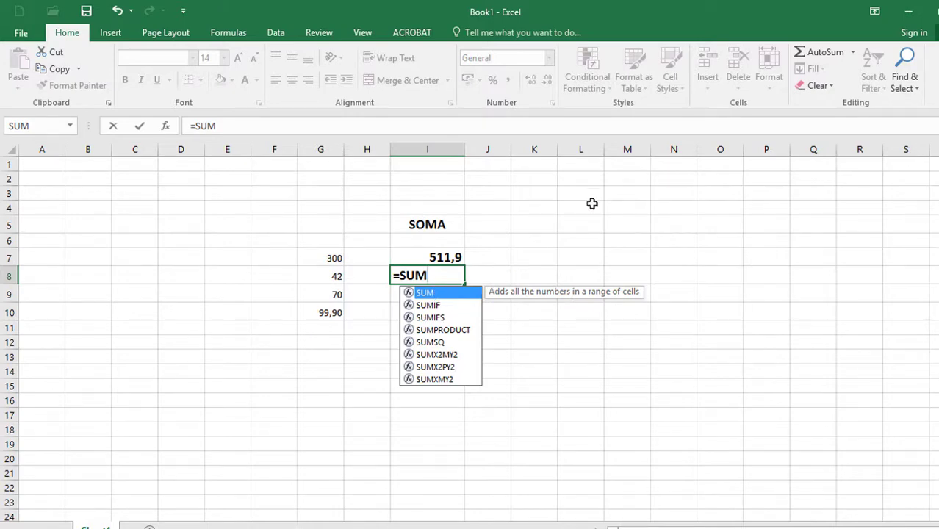
{"action": "type", "text": "("}
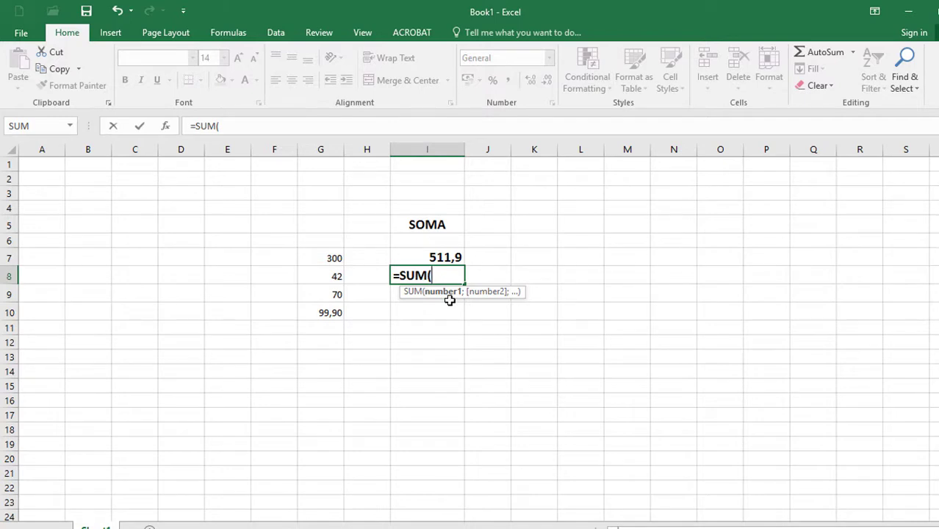
Complete I8 as =SUM(G7;G8;G9), showing 412, and reselect it
{"action": "left_click", "coordinate": [329, 259]}
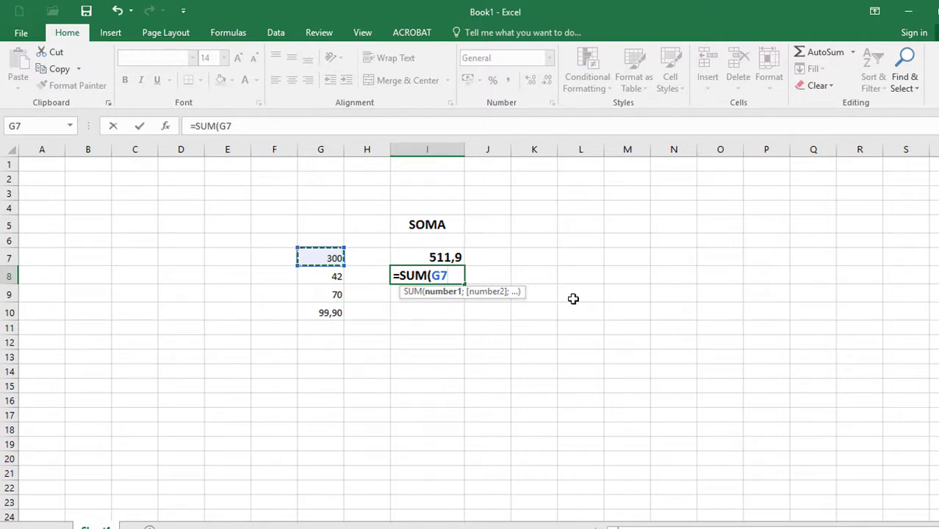
{"action": "type", "text": ";"}
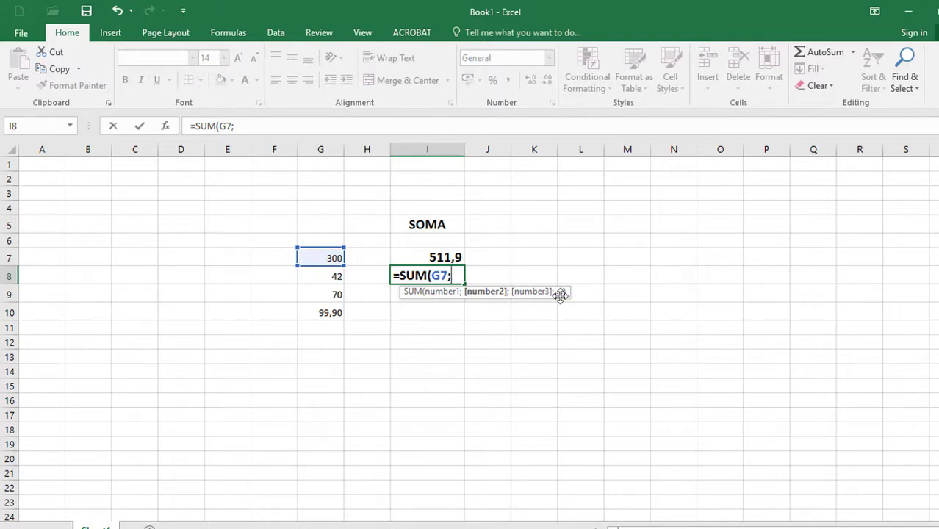
{"action": "left_click", "coordinate": [332, 274]}
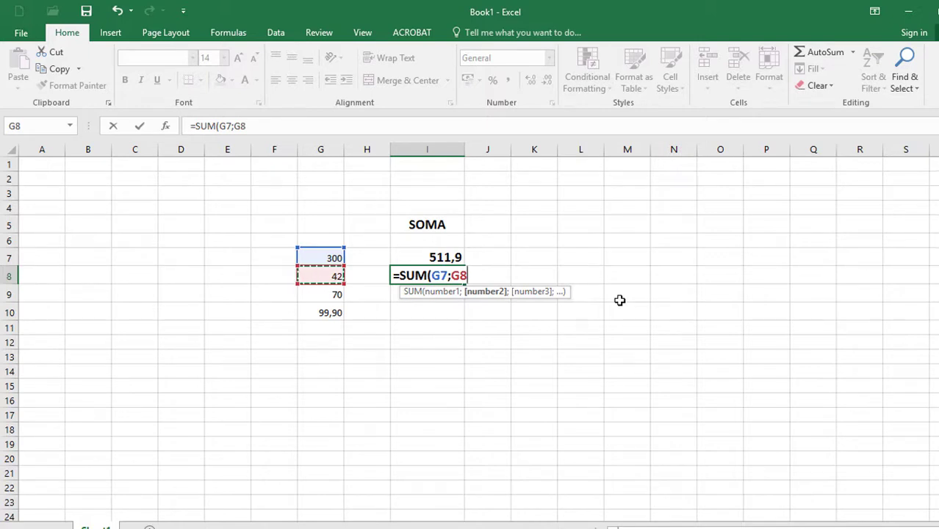
{"action": "type", "text": ";"}
{"action": "left_click", "coordinate": [327, 292]}
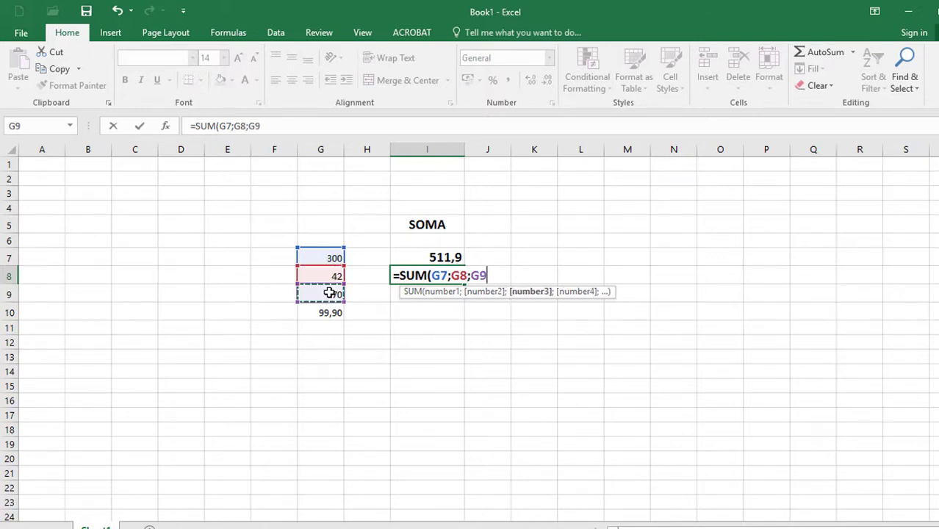
{"action": "type", "text": ")"}
{"action": "key", "text": "Return"}
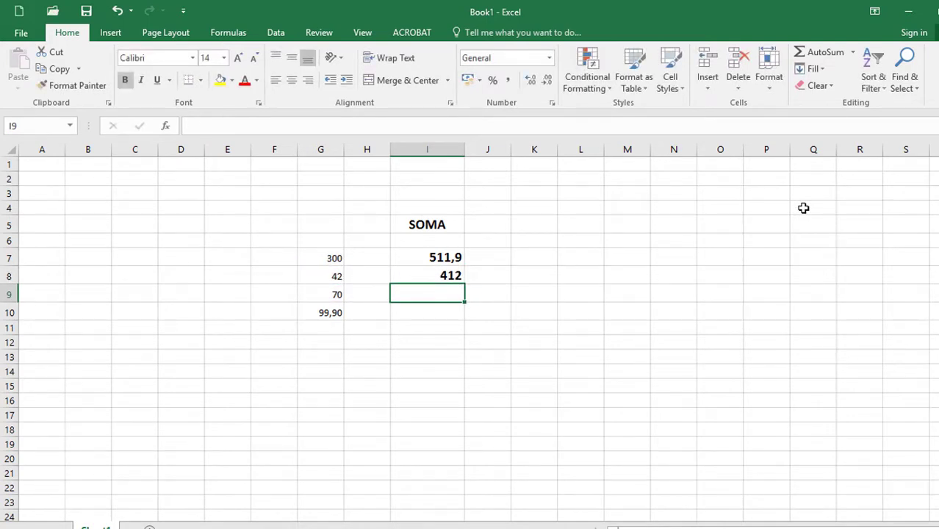
{"action": "key", "text": "Up"}
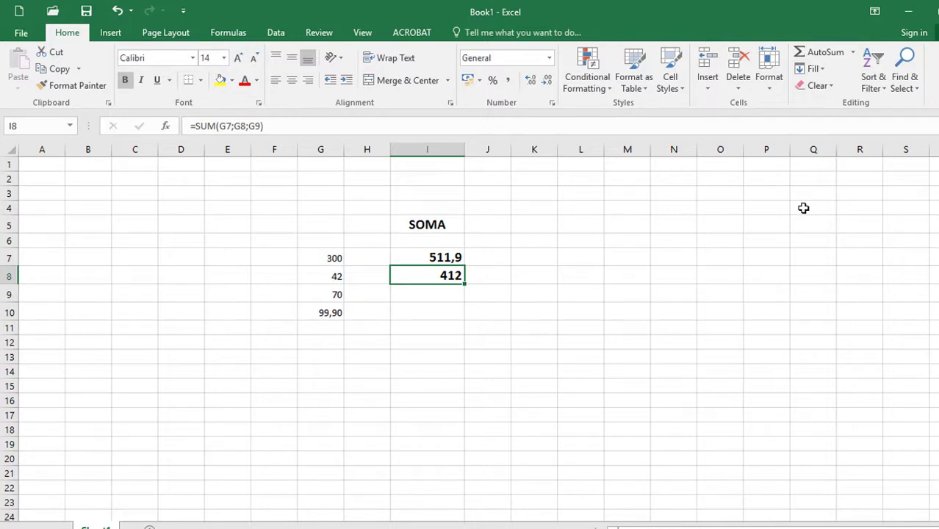
Enter =SUM(G7+G8) in cell I9, giving 342
{"action": "key", "text": "Down"}
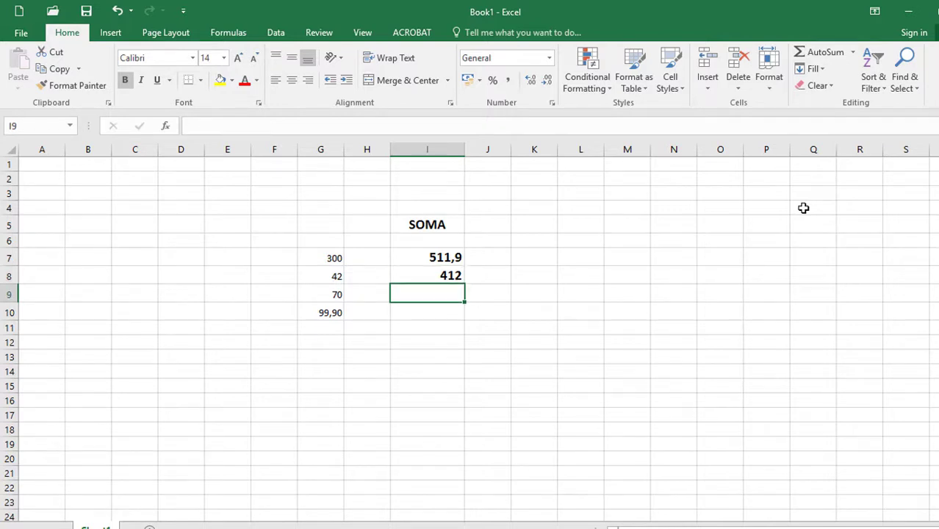
{"action": "type", "text": "="}
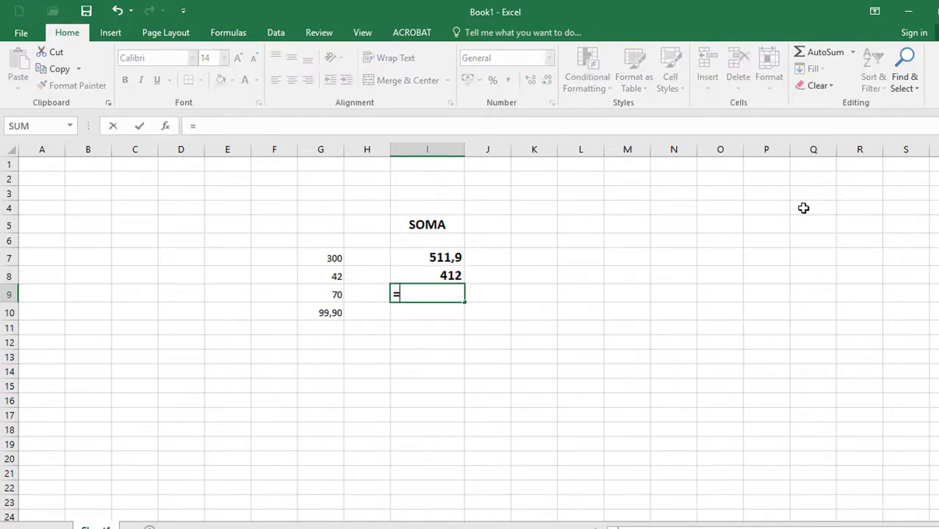
{"action": "type", "text": "SUM("}
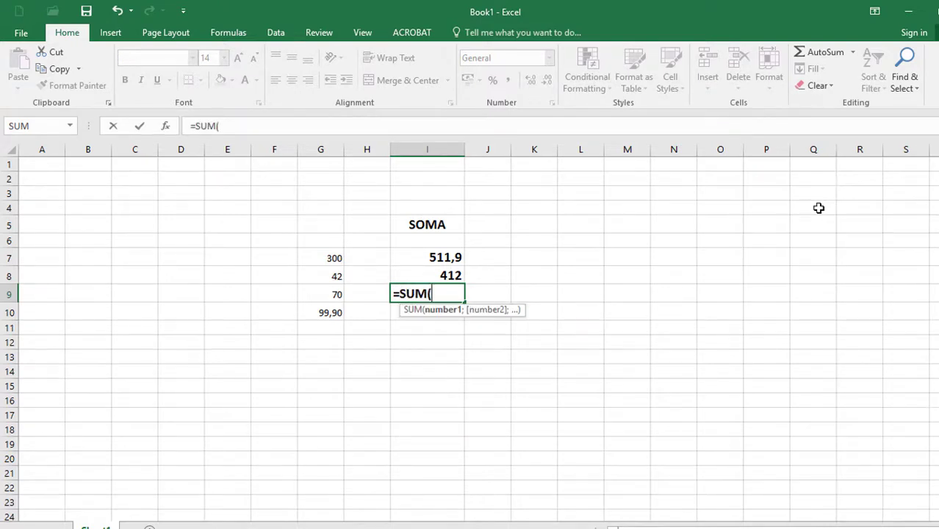
{"action": "left_click", "coordinate": [337, 258]}
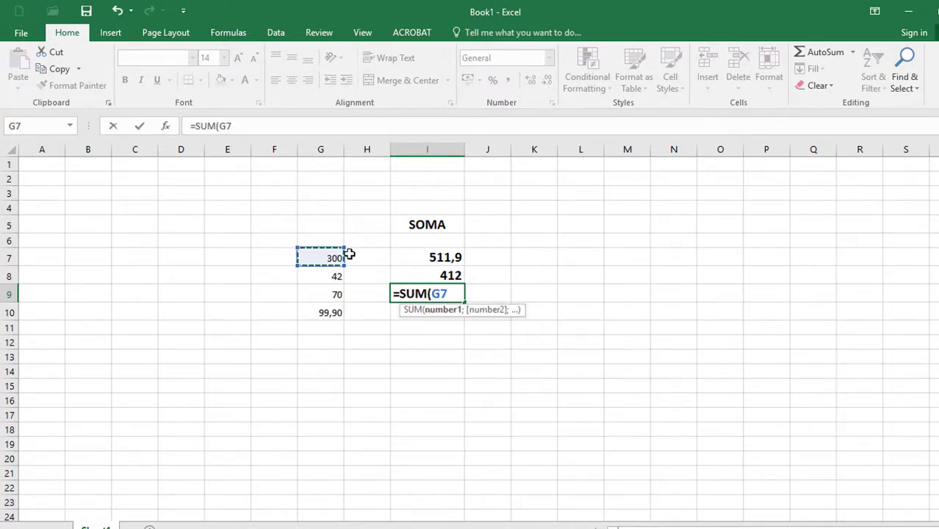
{"action": "type", "text": "+"}
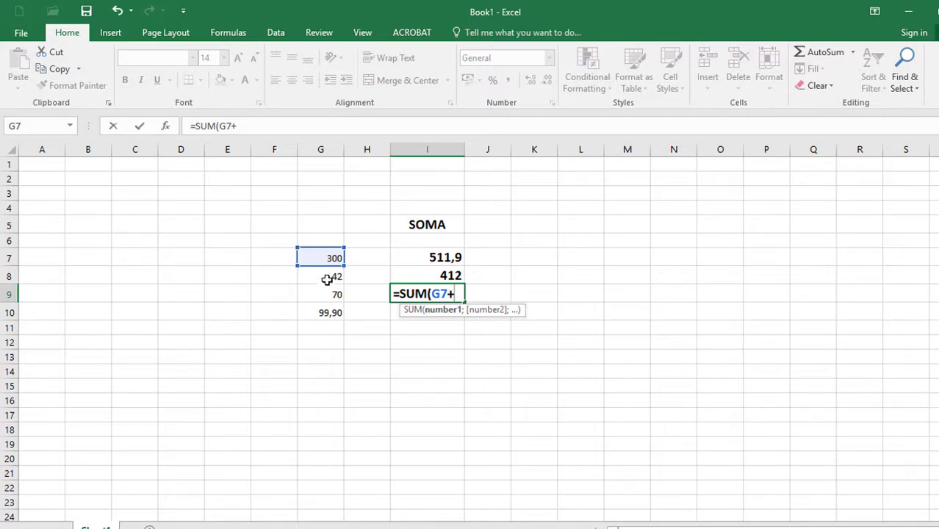
{"action": "left_click", "coordinate": [328, 274]}
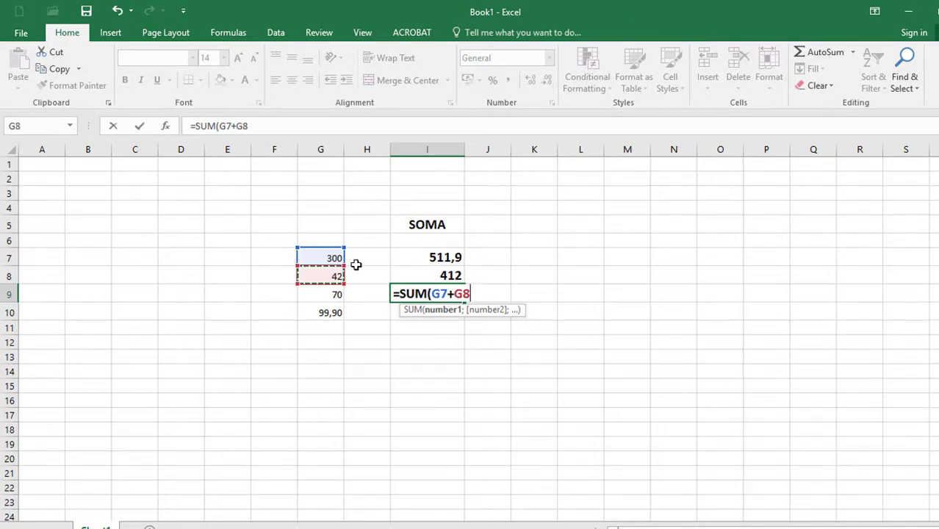
{"action": "type", "text": ")"}
{"action": "key", "text": "Return"}
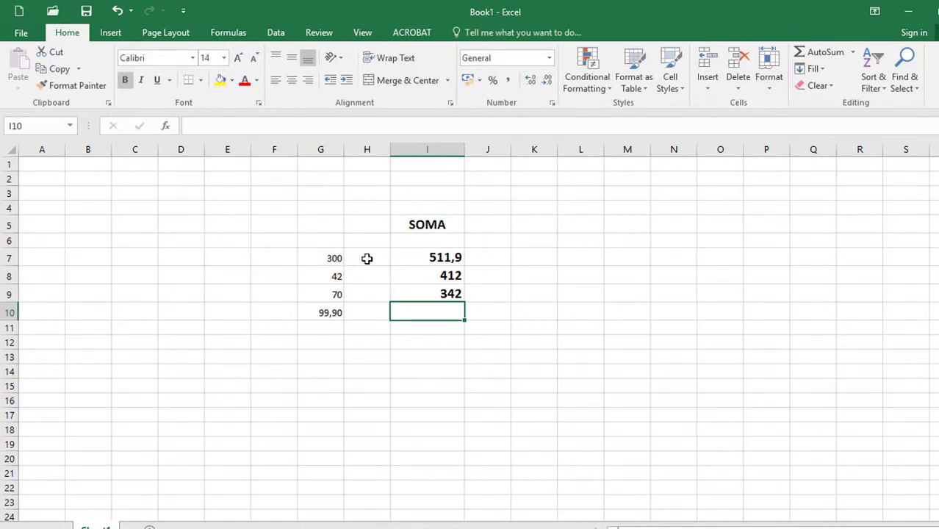
Enter =G8+G9 in cell I10, giving 112
{"action": "type", "text": "="}
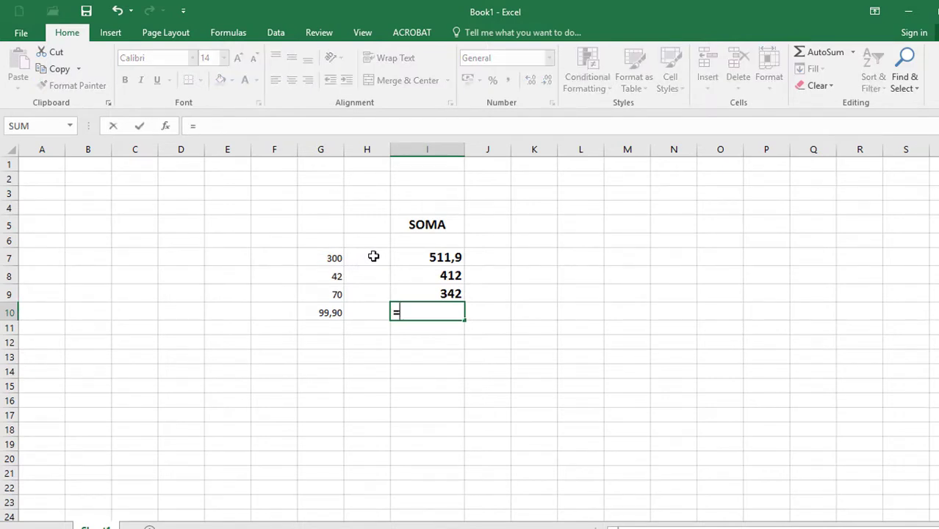
{"action": "left_click", "coordinate": [331, 277]}
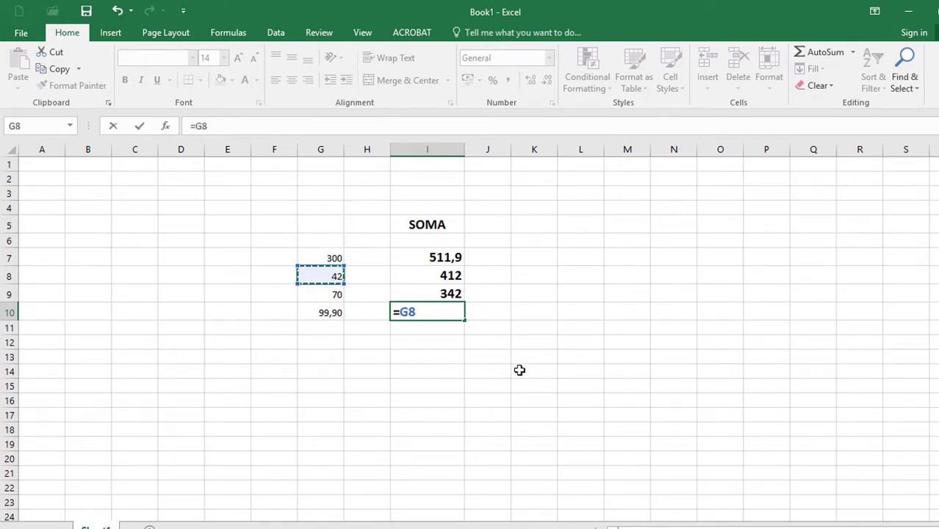
{"action": "type", "text": "+"}
{"action": "left_click", "coordinate": [330, 294]}
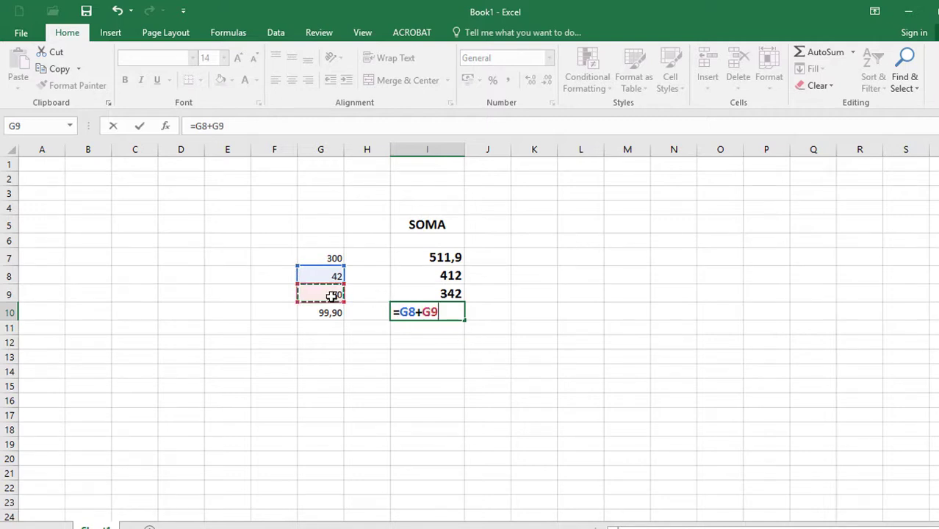
{"action": "key", "text": "Return"}
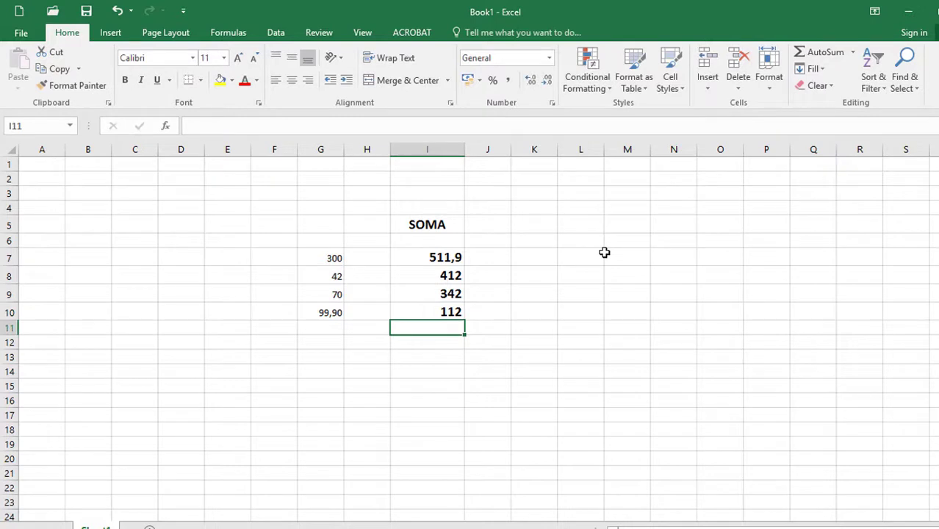
Clear I7:I10 and enter =40+5 in cell I7, giving 45
{"action": "left_click_drag", "start_coordinate": [451, 255], "coordinate": [452, 311]}
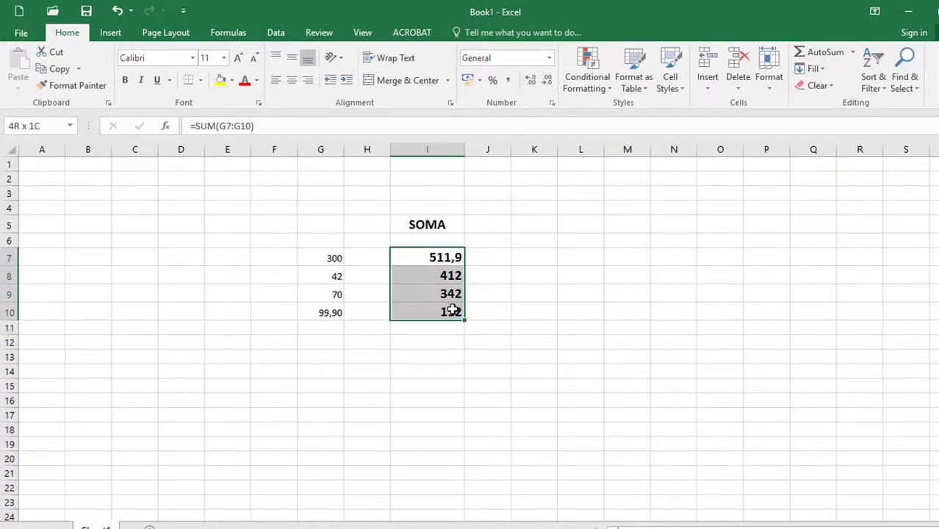
{"action": "key", "text": "Delete"}
{"action": "left_click", "coordinate": [445, 252]}
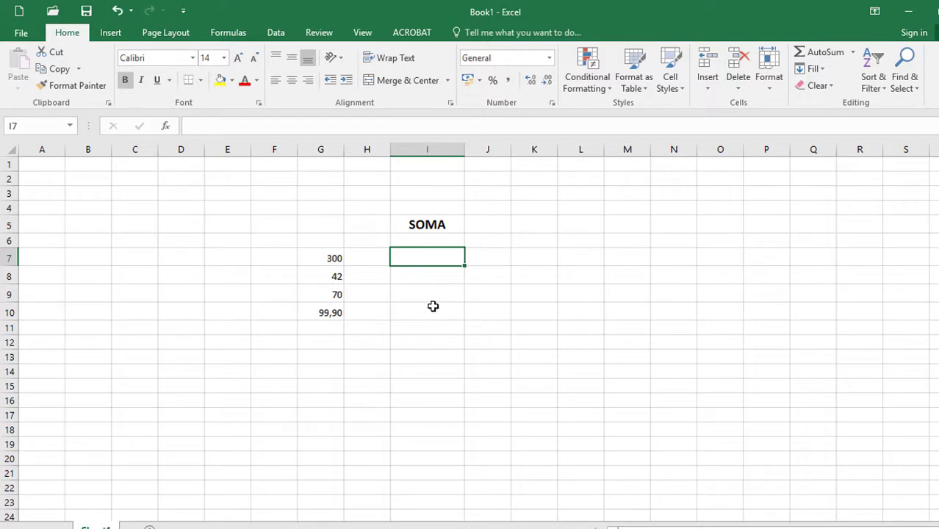
{"action": "type", "text": "="}
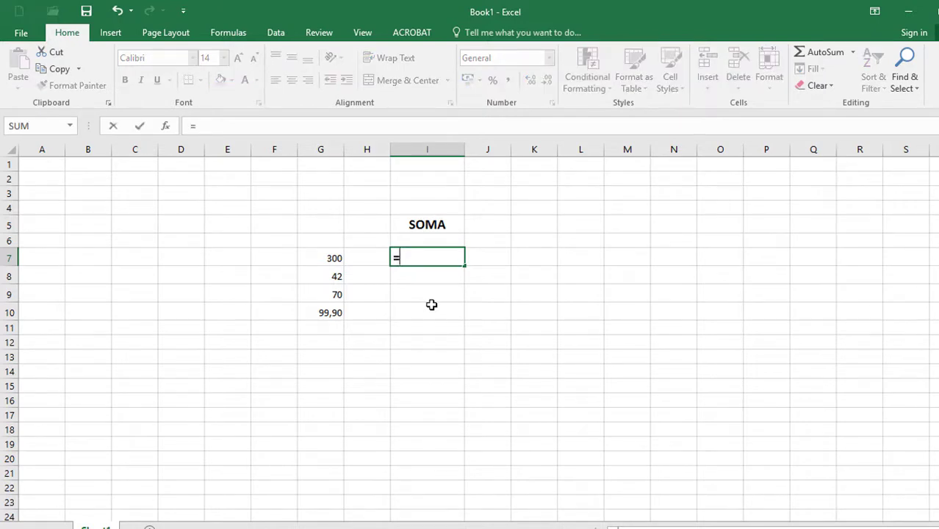
{"action": "type", "text": "40"}
{"action": "type", "text": "+5"}
{"action": "key", "text": "Return"}
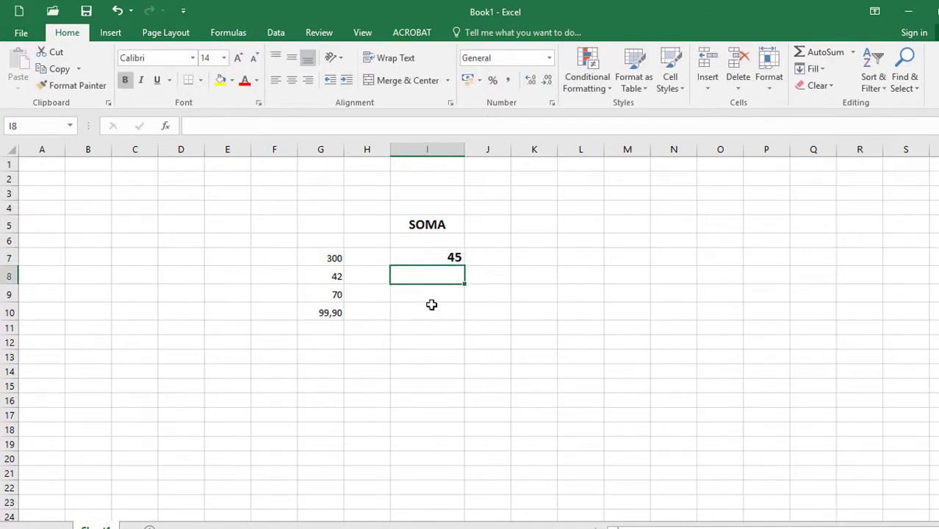
Enter =(50+1)+(42+7,90) in I8 for 100,9, review it, then type =(20+1)-(7-3) in I9
{"action": "type", "text": "="}
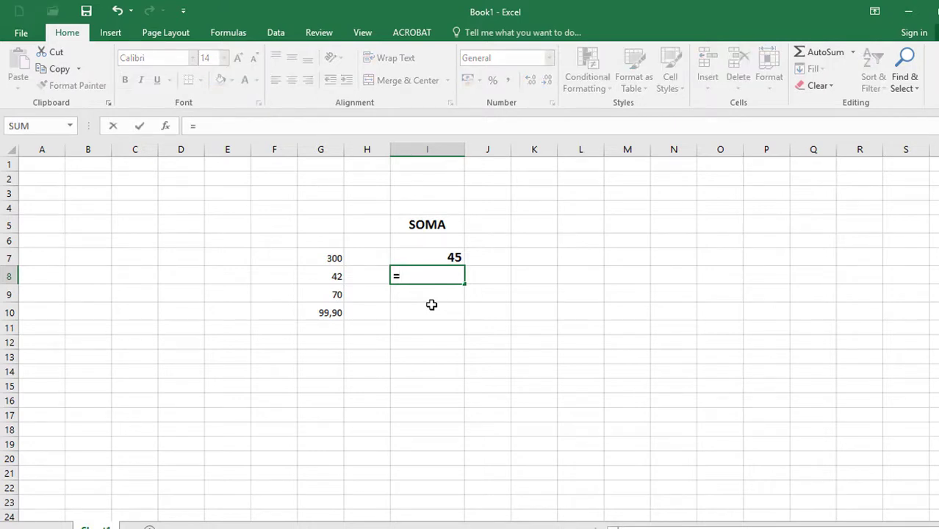
{"action": "type", "text": "(50"}
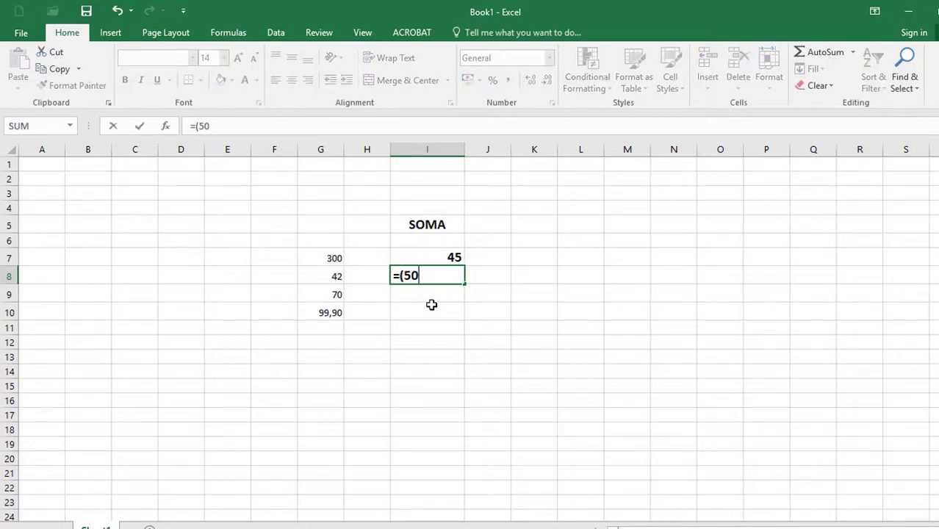
{"action": "type", "text": "+1)"}
{"action": "type", "text": "+("}
{"action": "type", "text": "42"}
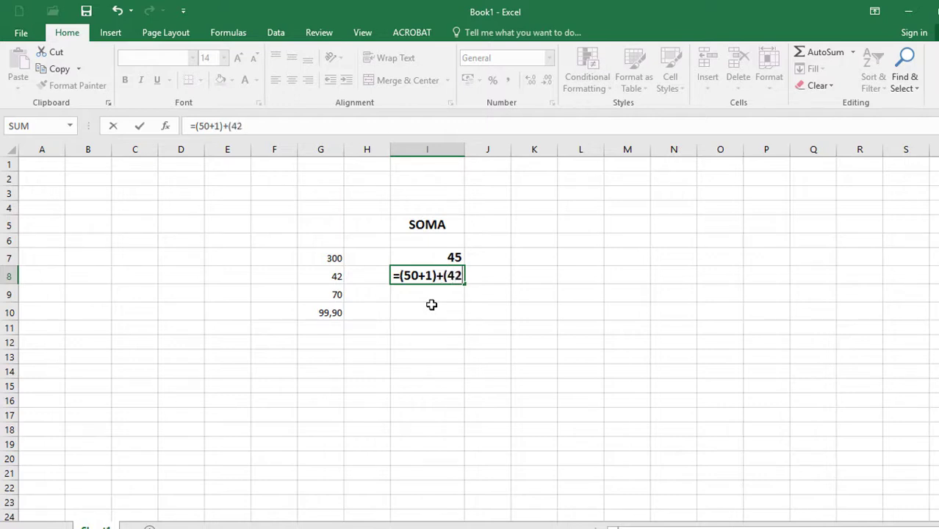
{"action": "type", "text": "+7,90"}
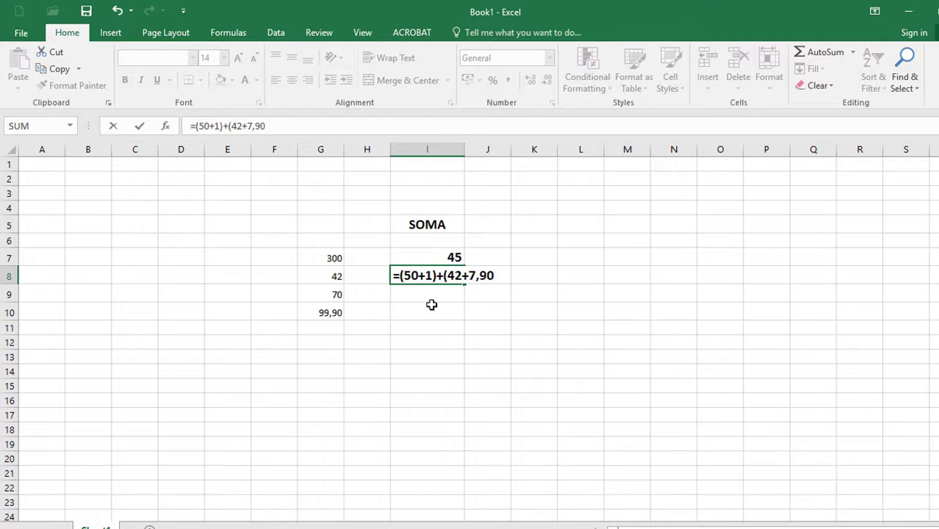
{"action": "type", "text": ")"}
{"action": "key", "text": "Return"}
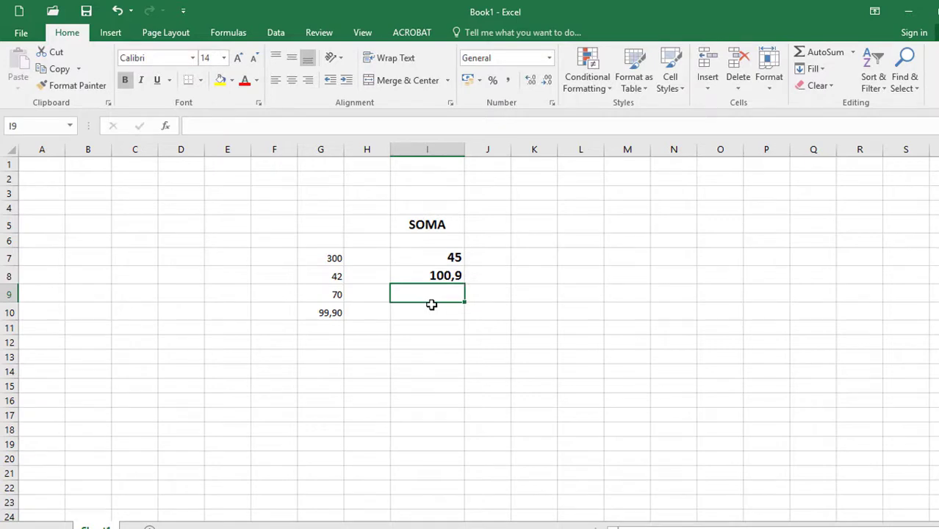
{"action": "key", "text": "Up"}
{"action": "key", "text": "F2"}
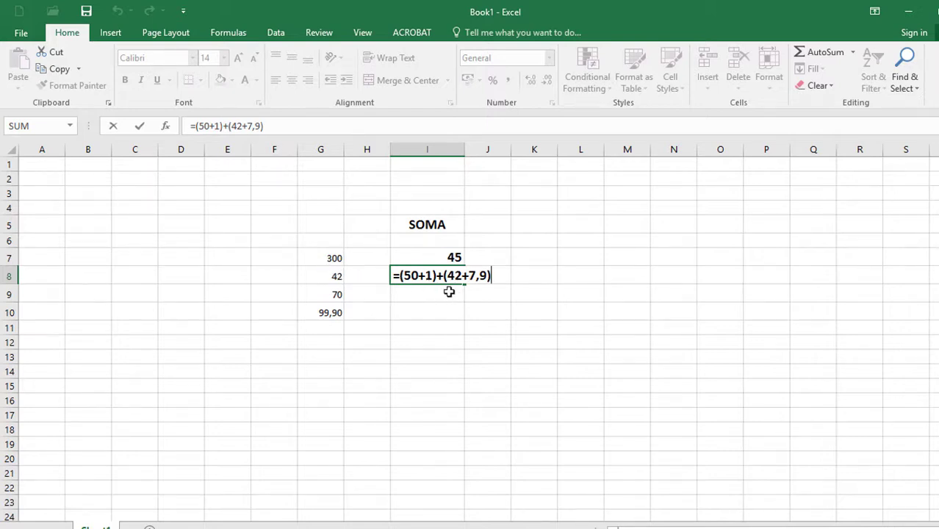
{"action": "key", "text": "Return"}
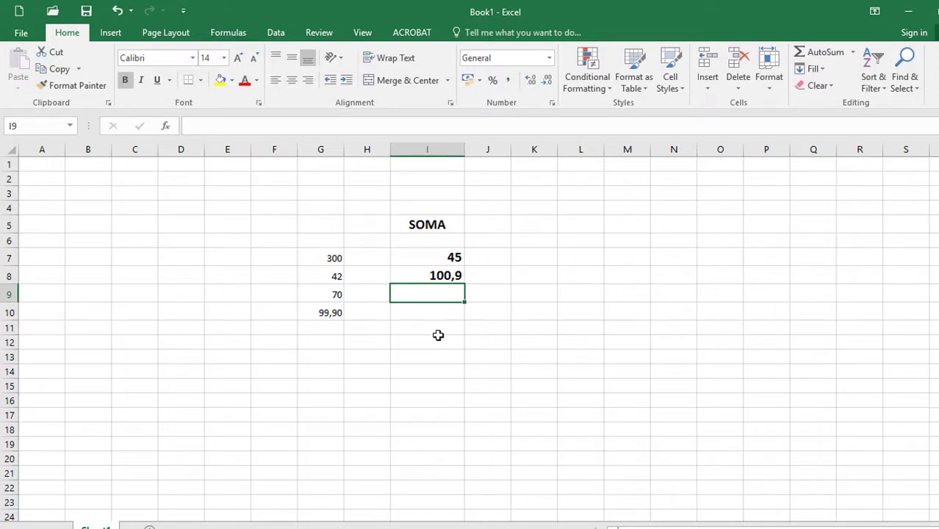
{"action": "type", "text": "=("}
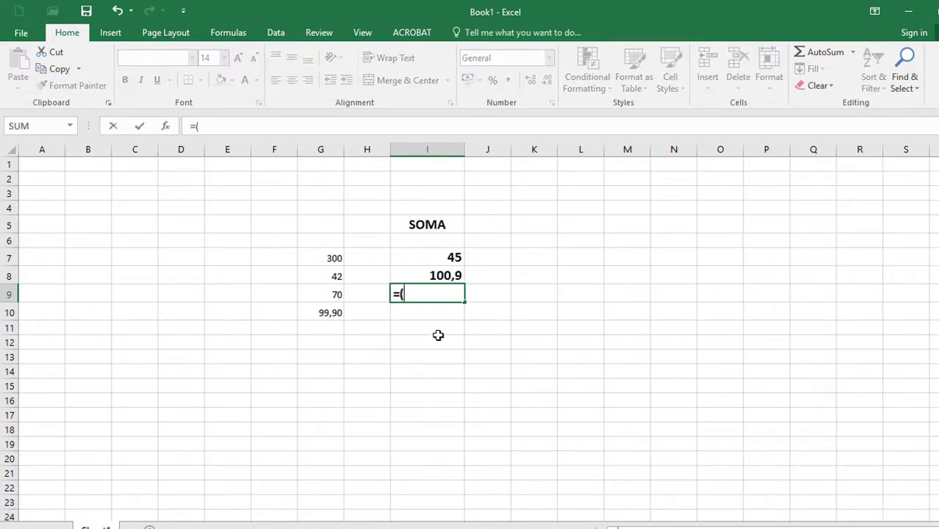
{"action": "type", "text": "20"}
{"action": "type", "text": "+1)-"}
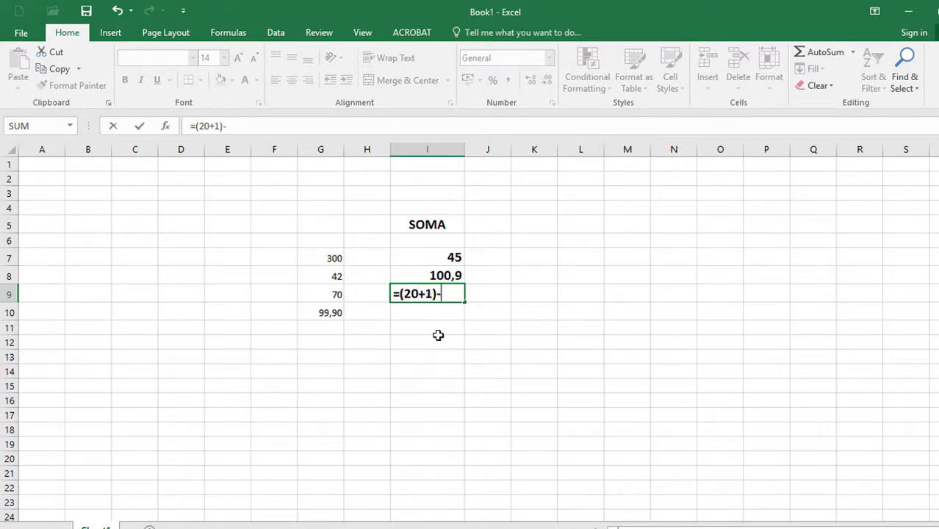
{"action": "type", "text": "(7-3"}
{"action": "type", "text": ")"}
Confirm =(20+1)-(7-3) in I9, showing 17, and return to review it
{"action": "key", "text": "Return"}
{"action": "key", "text": "Up"}
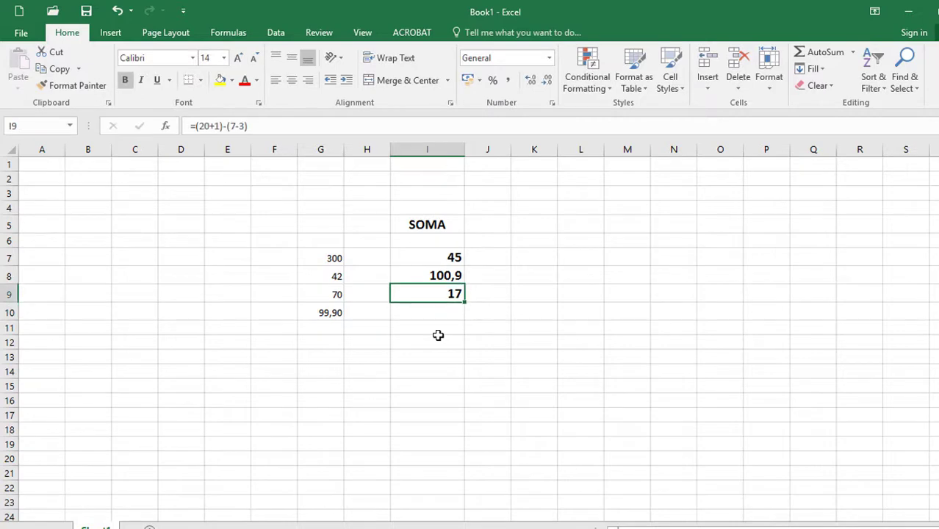